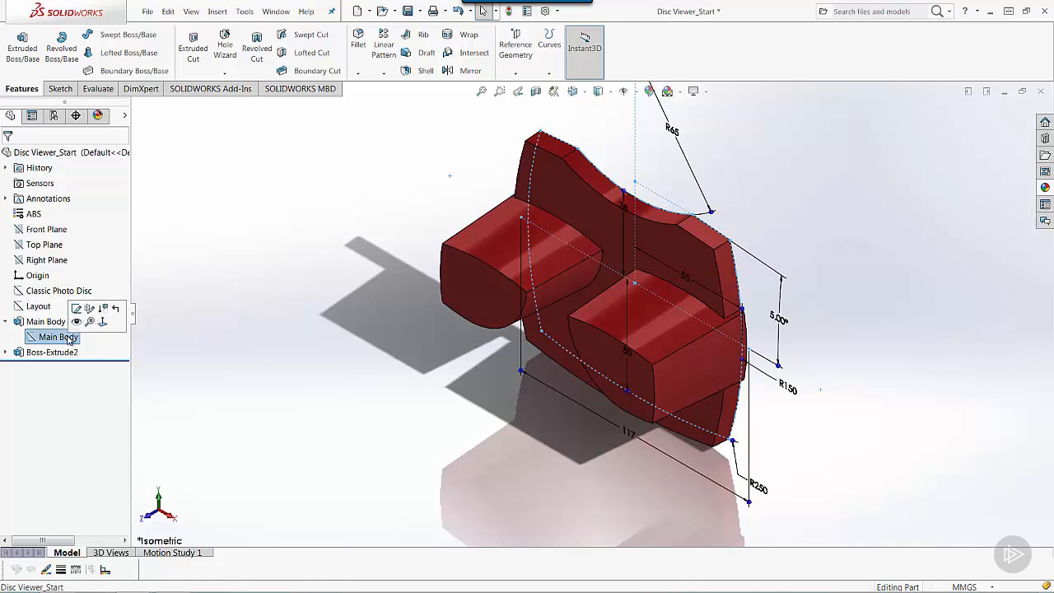
Extrude the Main Body sketch 8 mm in the reversed direction with a 3° draft, as a separate unmerged body
left_click(22, 45)
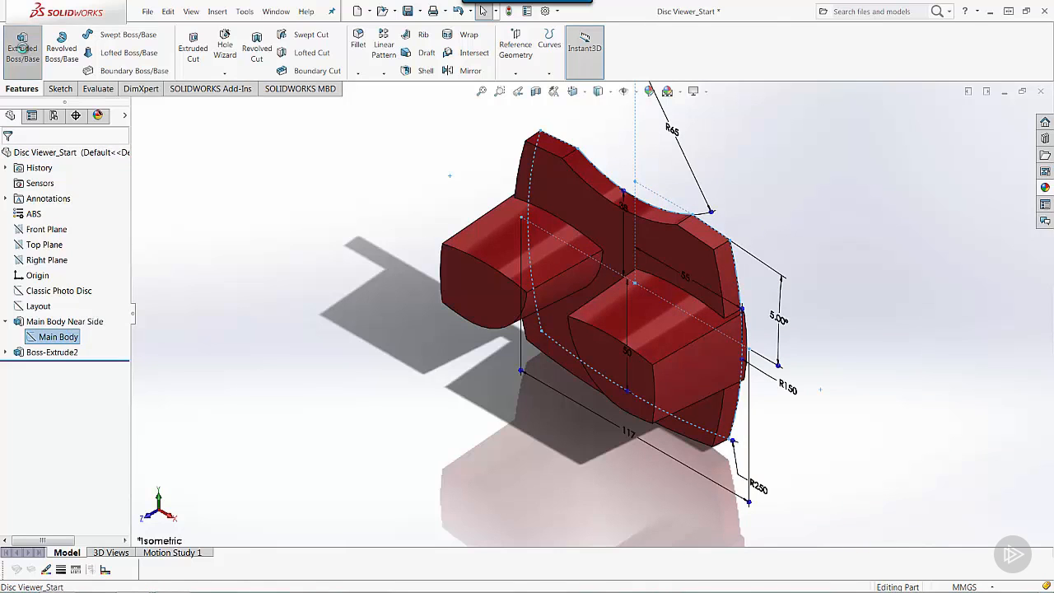
left_click(12, 232)
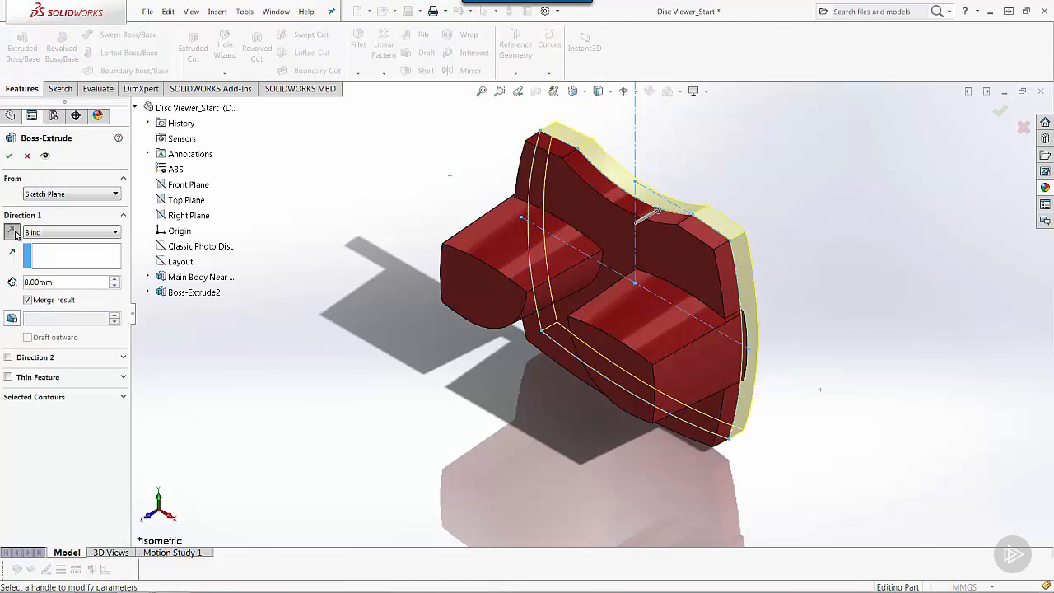
left_click(12, 318)
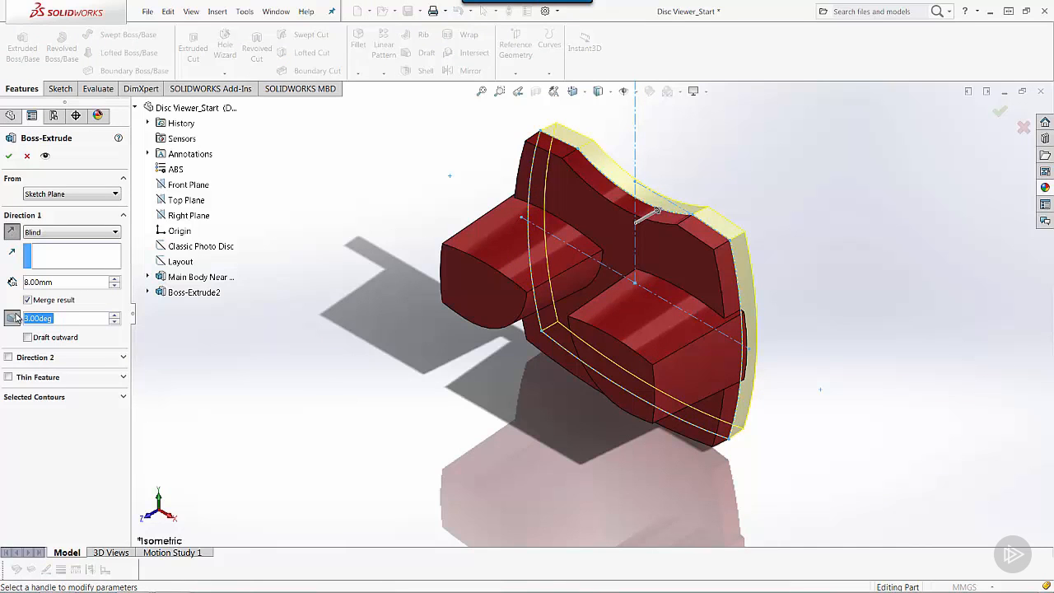
left_click(70, 303)
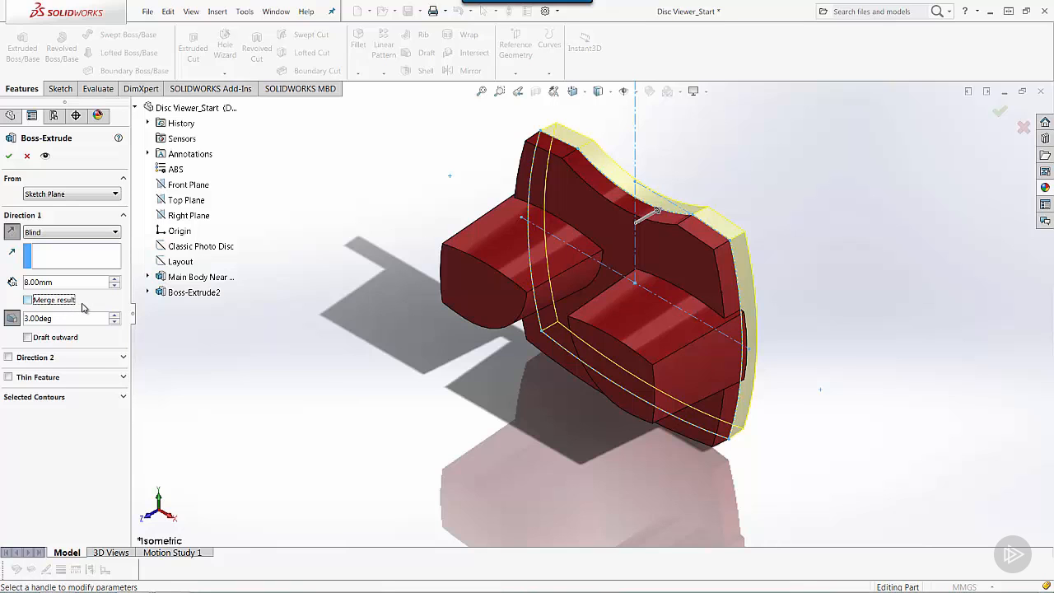
left_click(8, 155)
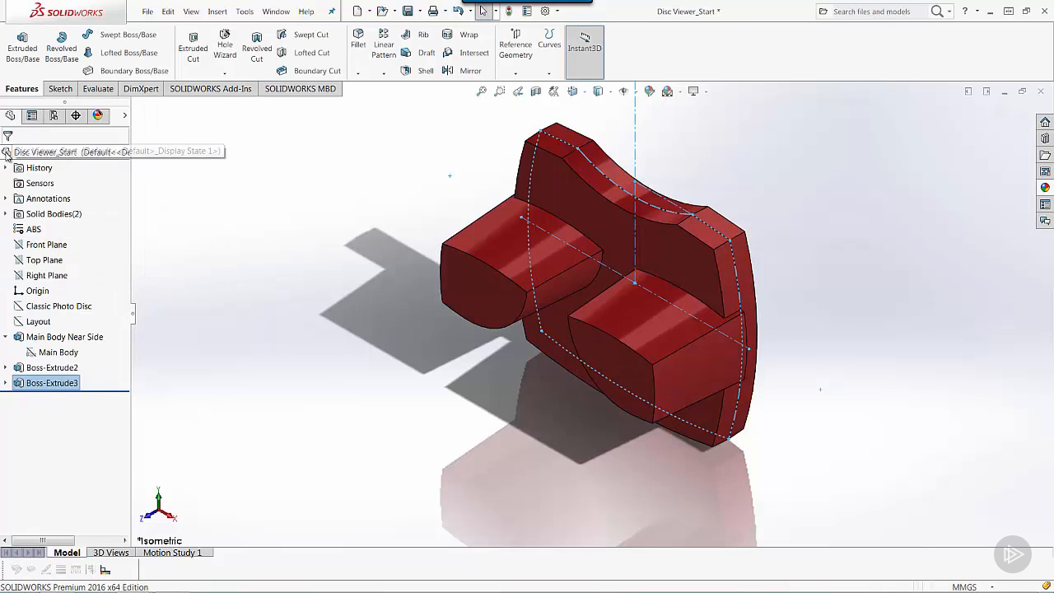
left_click(277, 309)
Start a sketch on the Front Plane and make the Optic Mounts sketch under Boss-Extrude2 visible
mouse_move(280, 351)
middle_mouse_down()
mouse_move(230, 261)
mouse_move(186, 269)
mouse_move(239, 282)
mouse_move(275, 313)
middle_mouse_up()
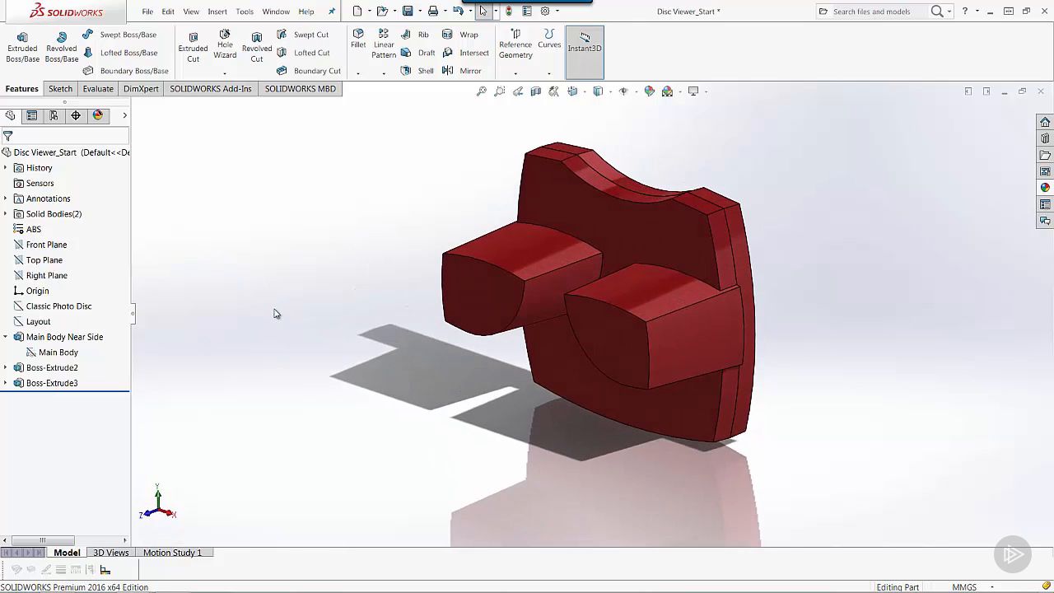
left_click(53, 245)
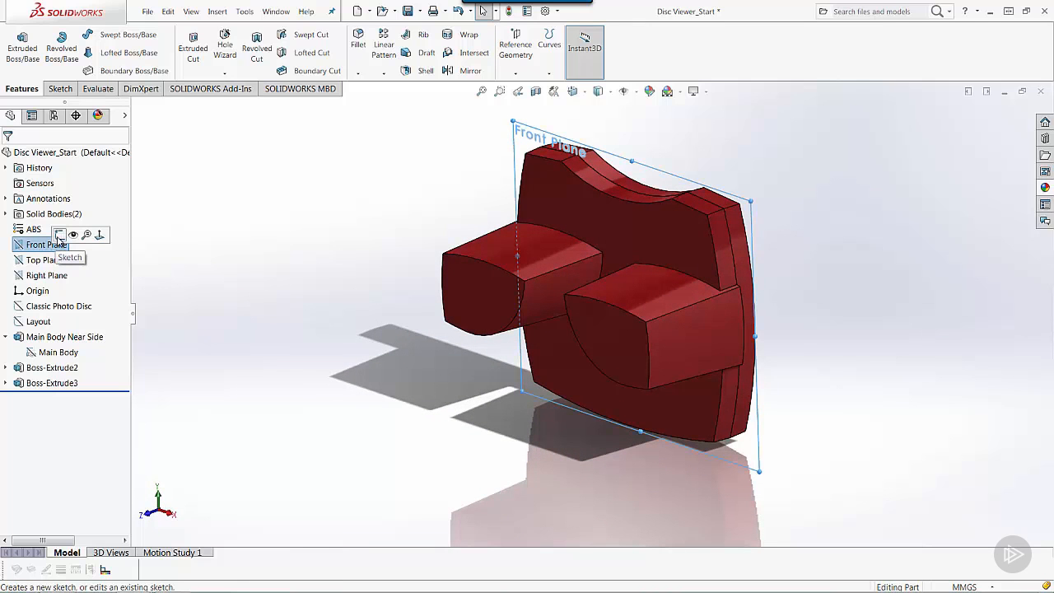
left_click(60, 236)
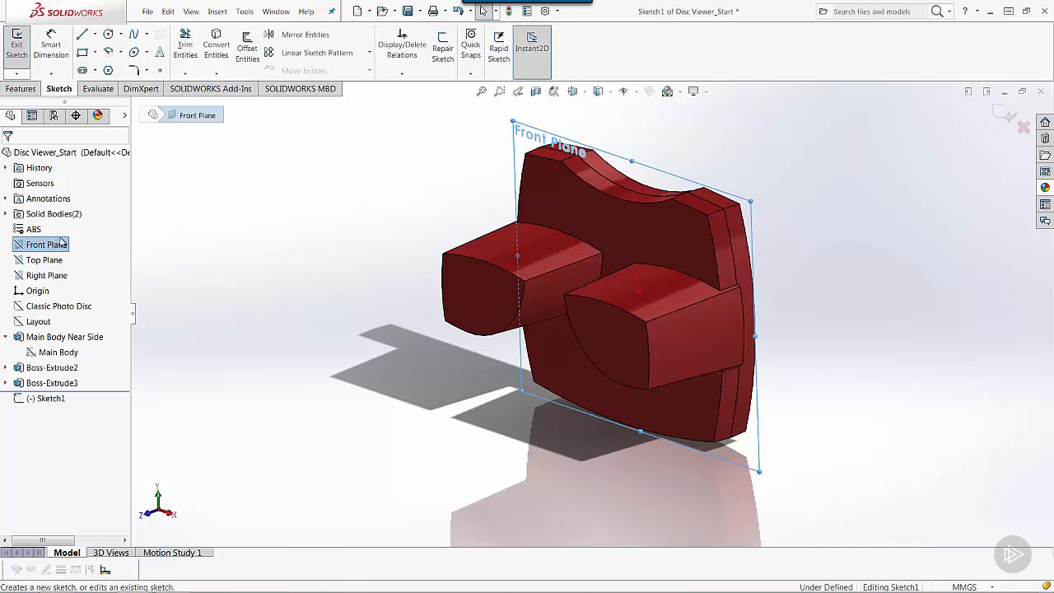
left_click(219, 323)
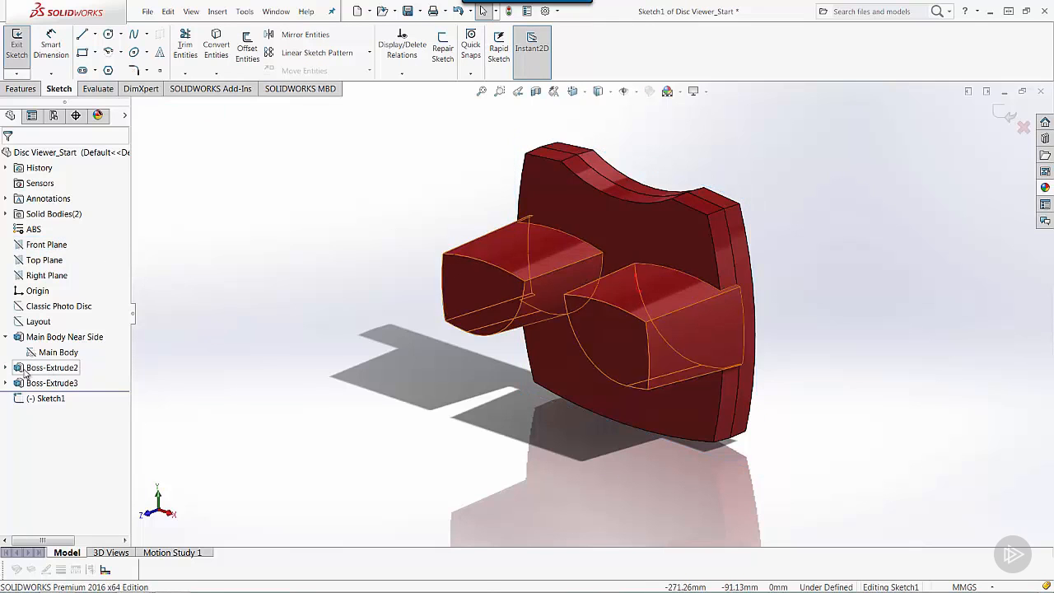
left_click(6, 367)
left_click(59, 383)
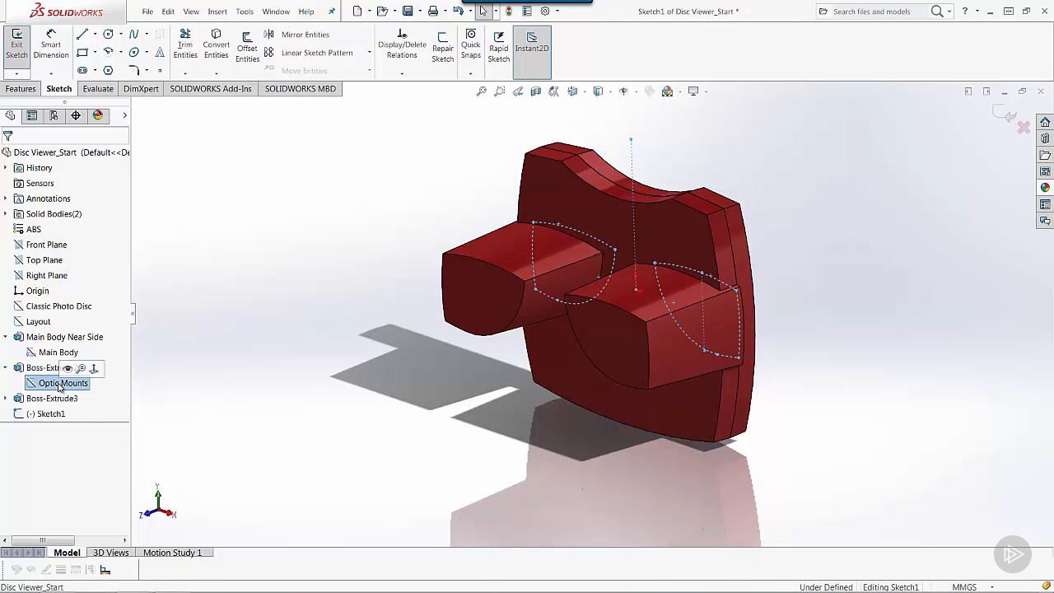
left_click(67, 368)
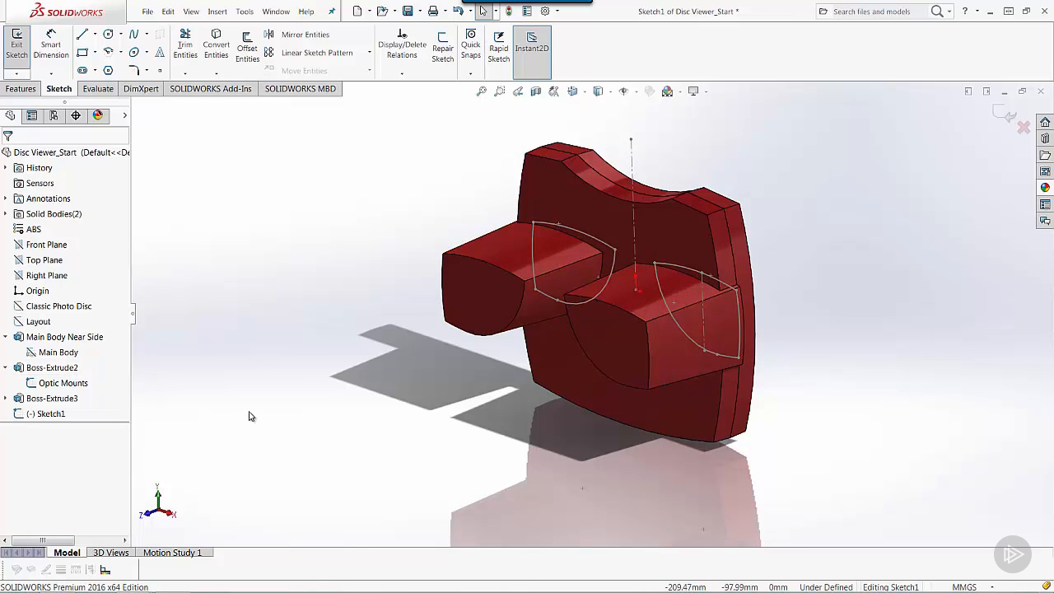
Convert the outer side edges of both optic mounts into entities of the new sketch
key("ctrl+1")
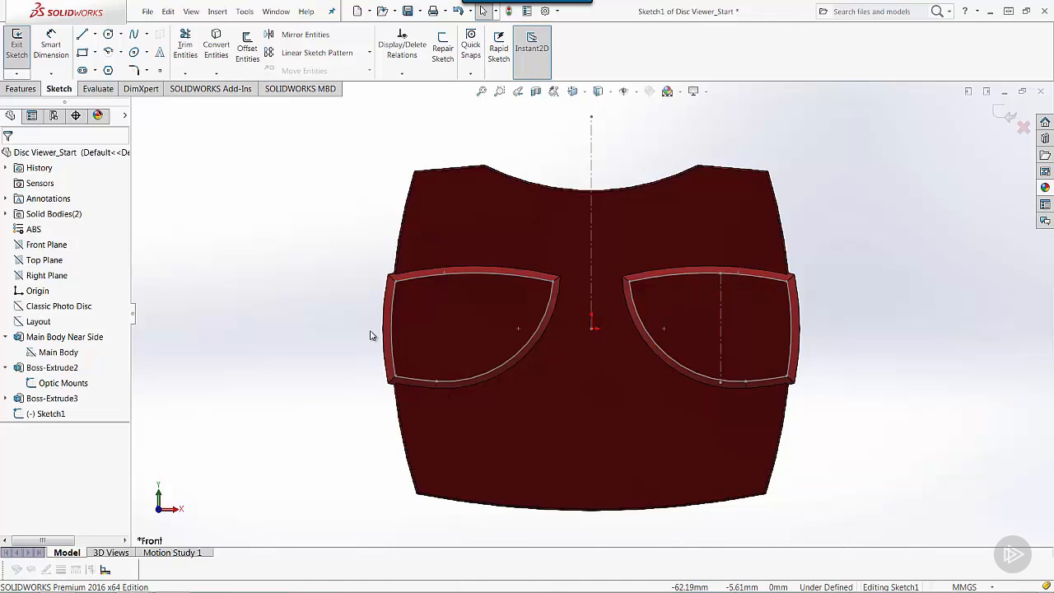
left_click(387, 301)
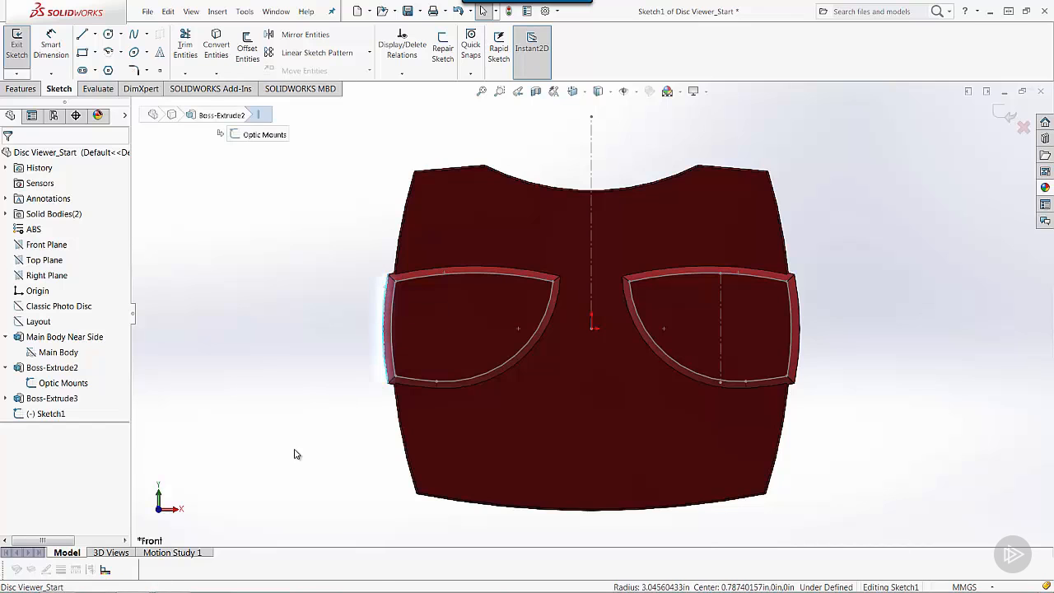
left_click(797, 304, "ctrl")
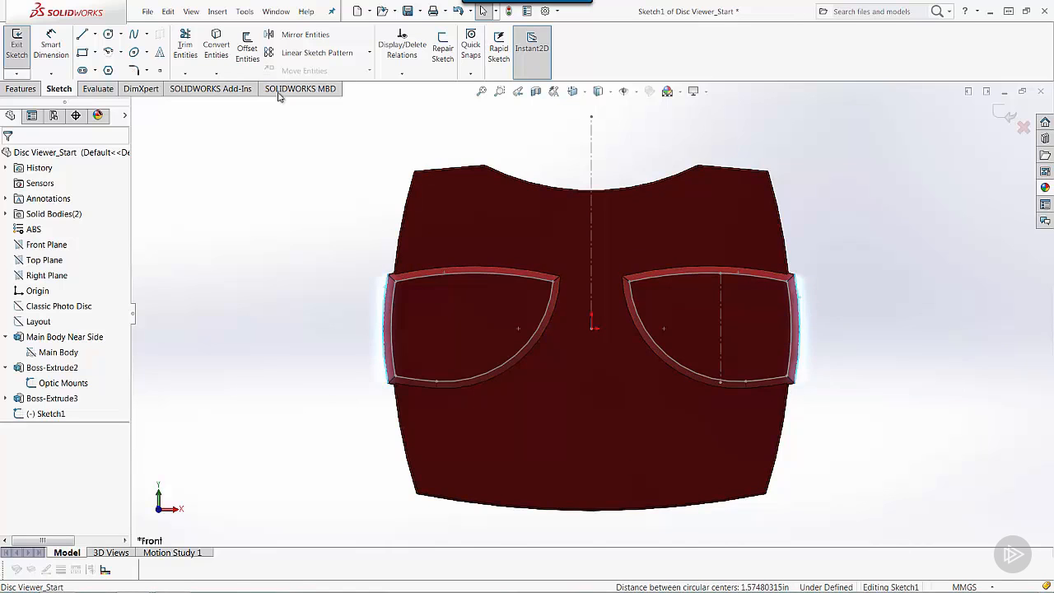
left_click(217, 58)
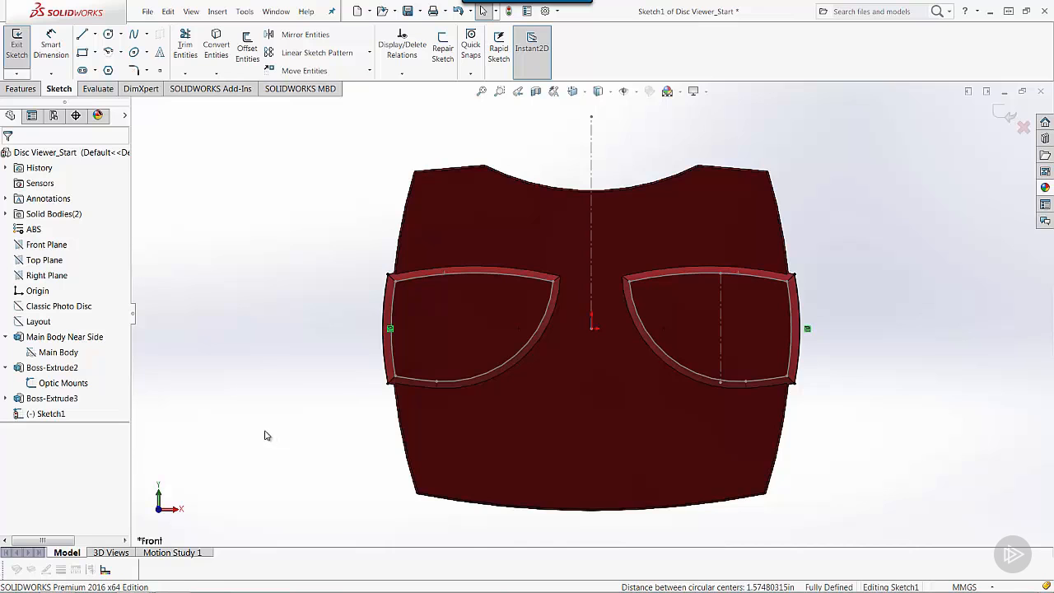
Sketch a 3 Point Arc of about 361 mm radius, bulging upward, between the upper ends of the two converted side edges
left_click(82, 37)
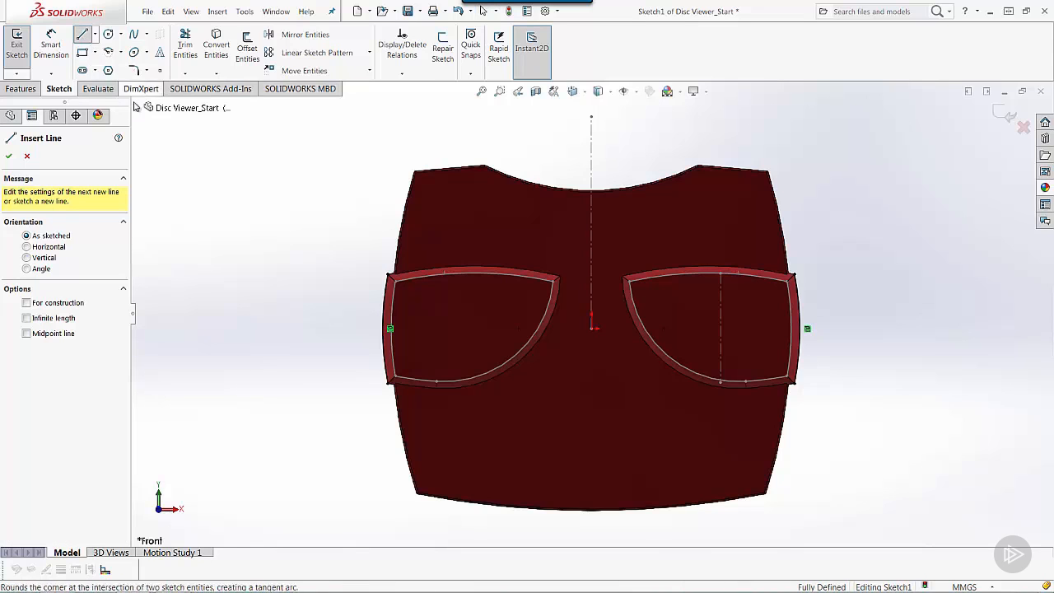
left_click(82, 34)
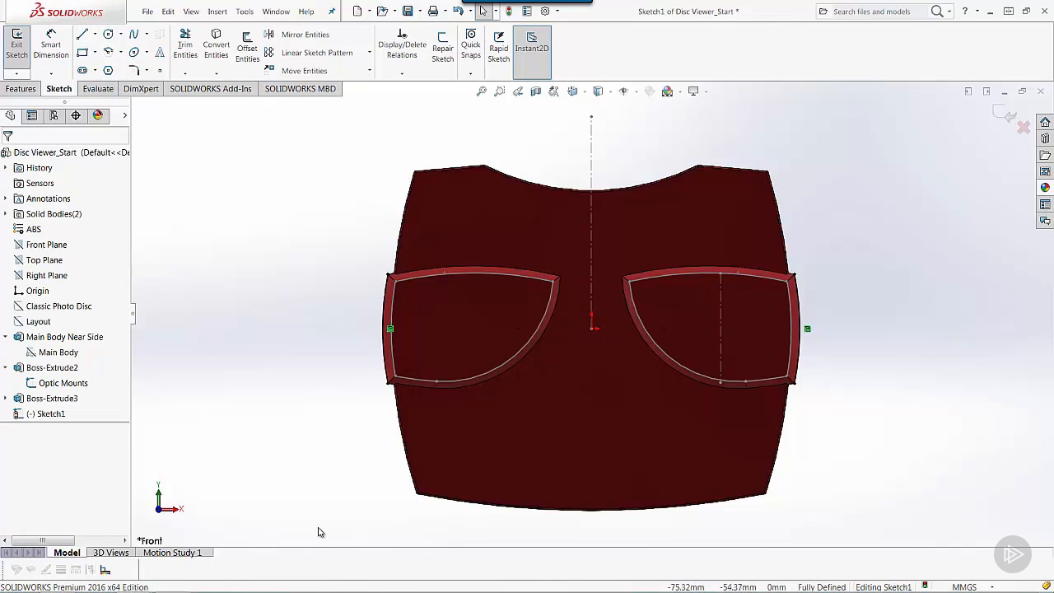
left_click(121, 53)
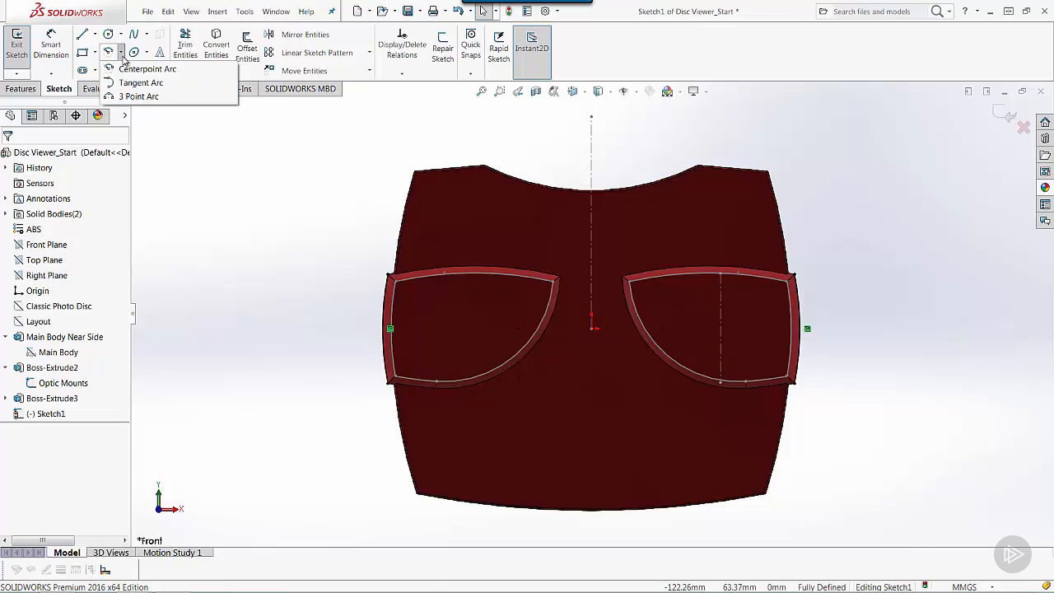
left_click(138, 96)
left_click(388, 274)
left_click(794, 274)
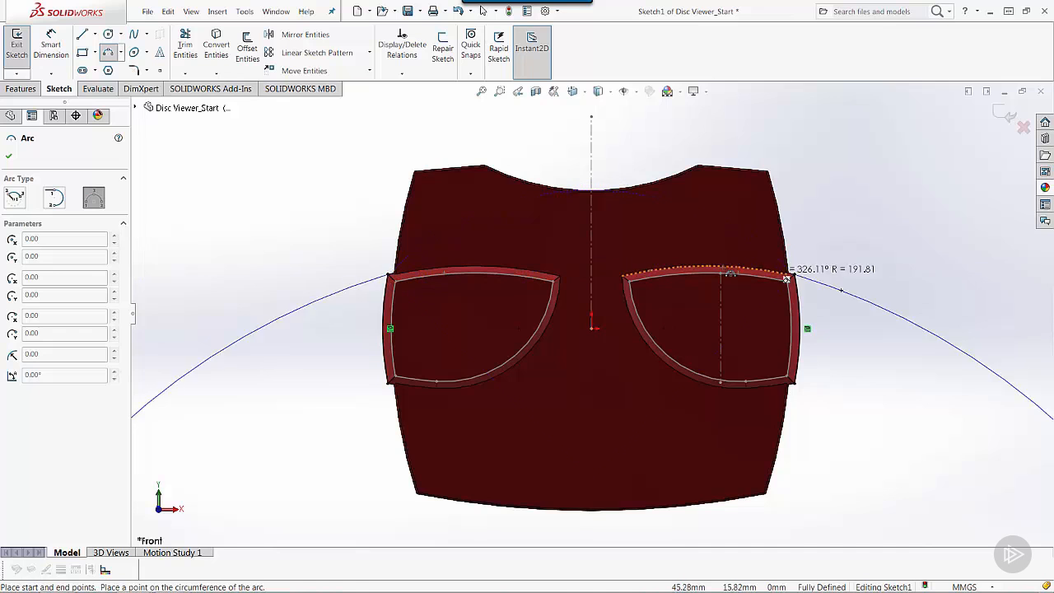
left_click(610, 264)
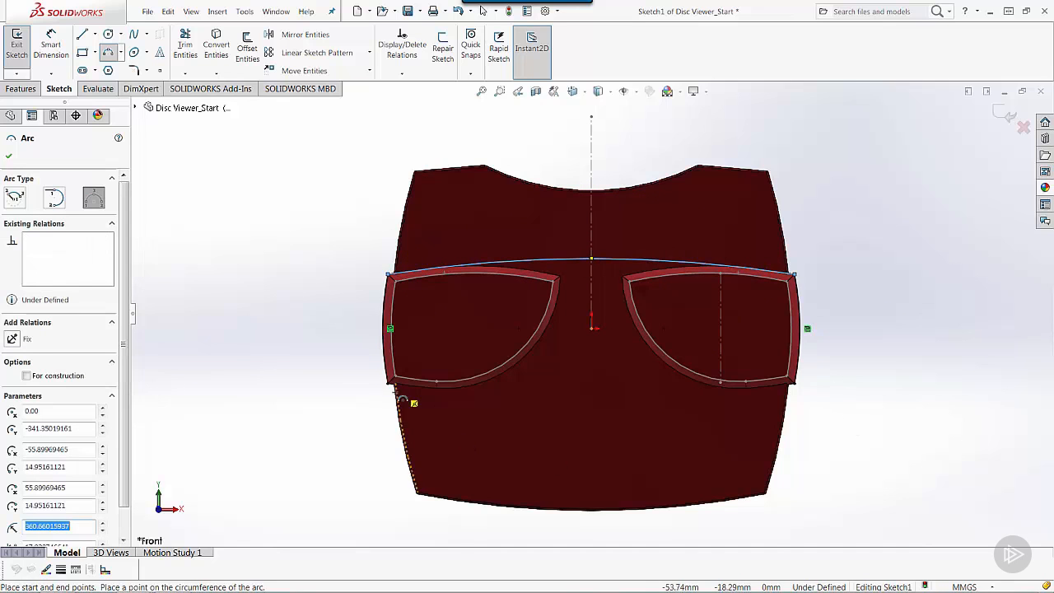
Sketch a second 3 Point Arc of about 362 mm radius, bulging downward, between the lower ends of the side edges
left_click(389, 382)
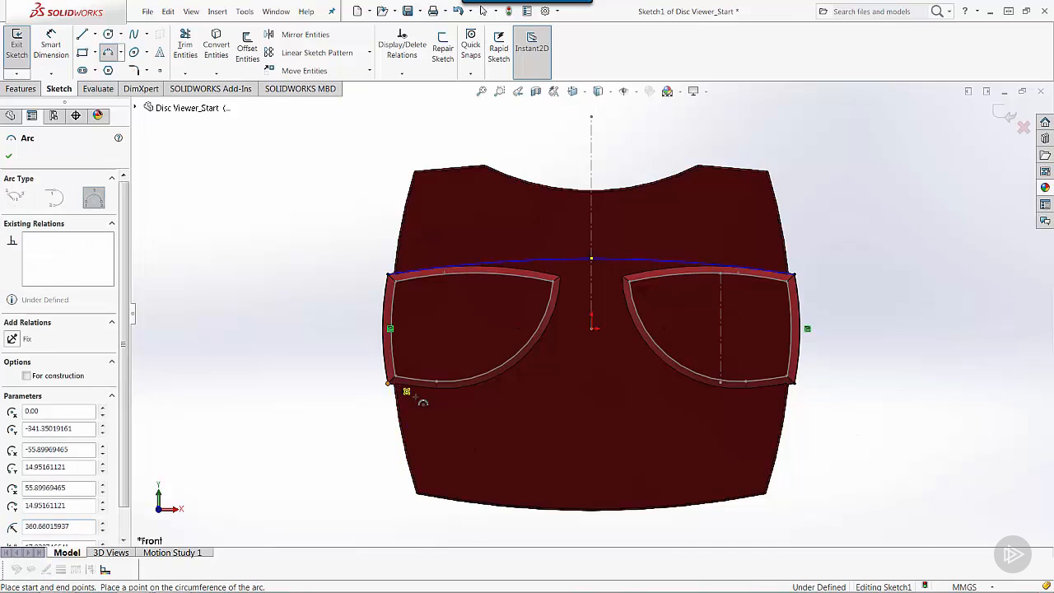
left_click(794, 383)
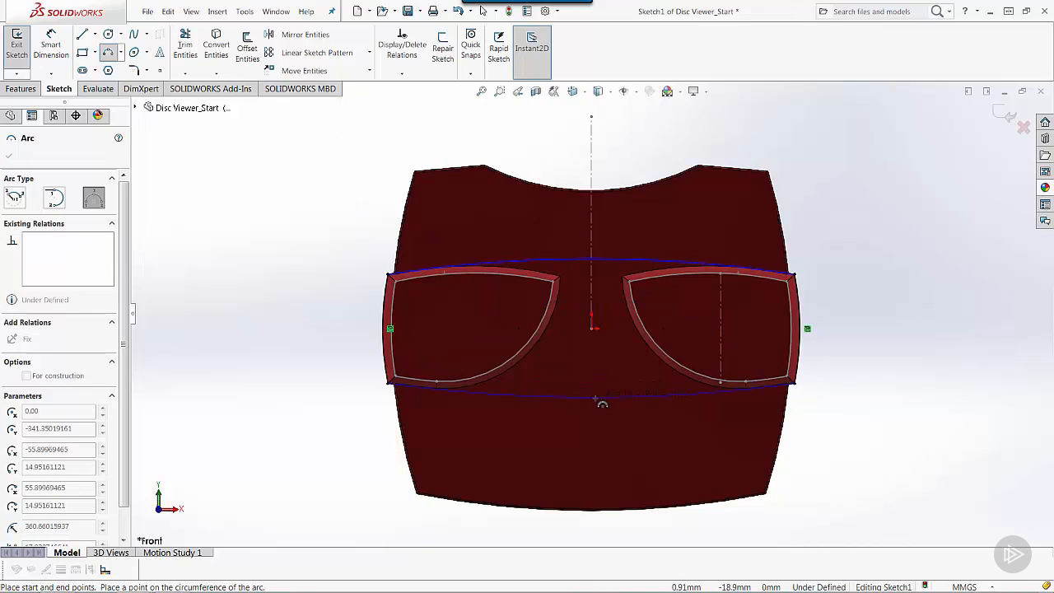
left_click(605, 404)
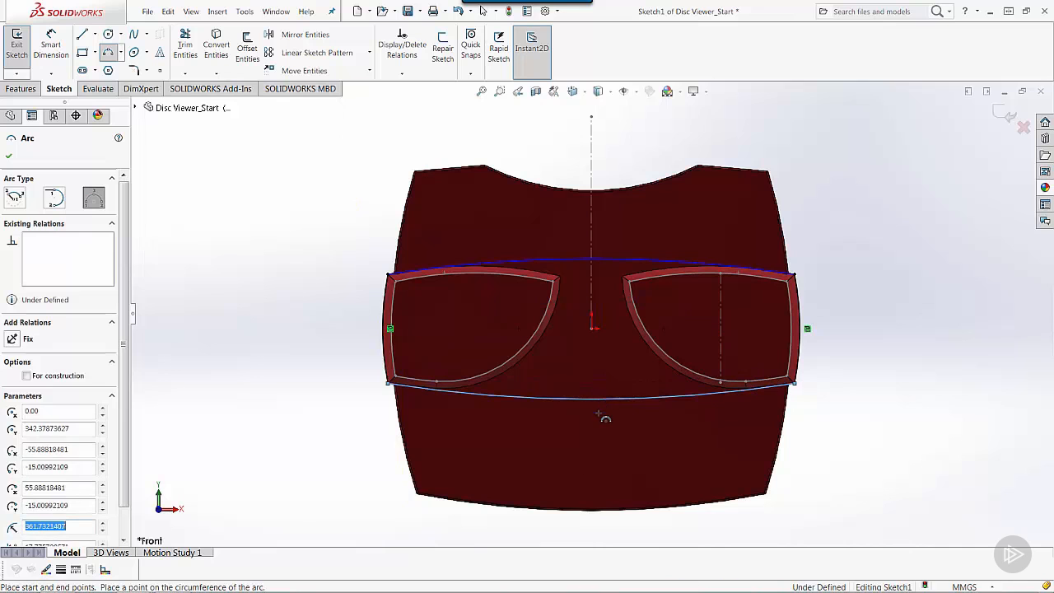
right_click(344, 513)
left_click(373, 466)
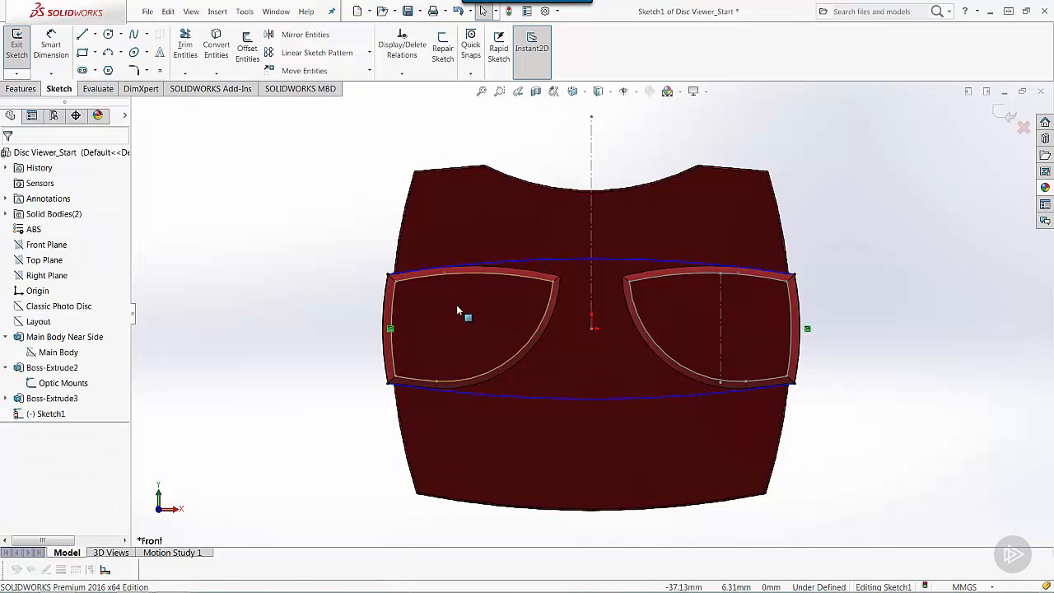
Make the upper arc tangent to the short top edge at the outer corner of the left optic mount
scroll(456, 306, "down", 5)
scroll(436, 263, "down", 3)
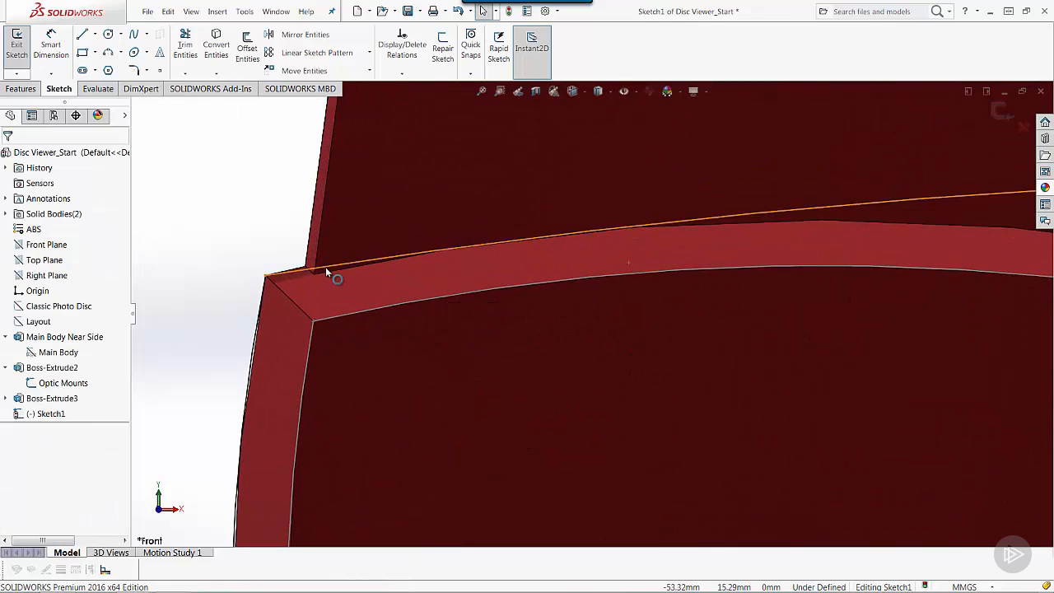
left_click(325, 267)
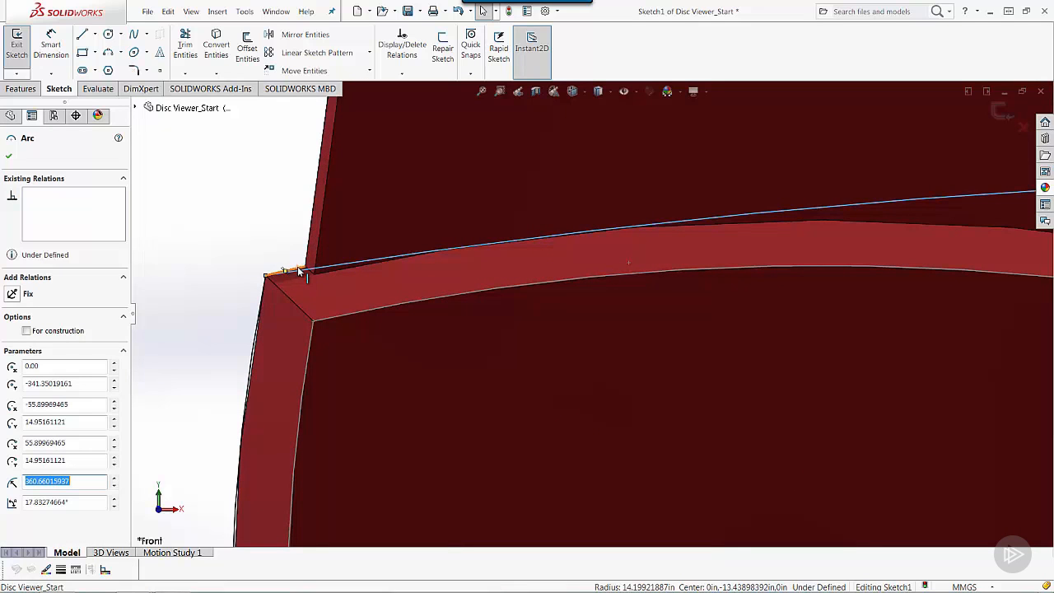
left_click(298, 274, "ctrl")
left_click(37, 366)
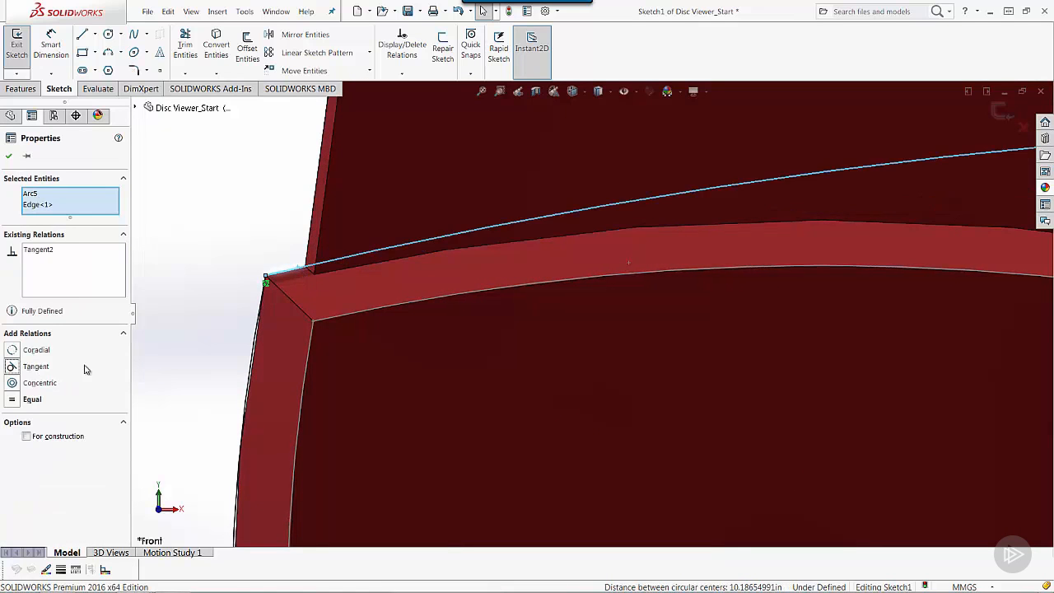
left_click(192, 288)
Make the lower arc tangent to the short bottom edge at the outer corner of the left optic mount
scroll(346, 475, "up", 5)
scroll(396, 507, "up", 3)
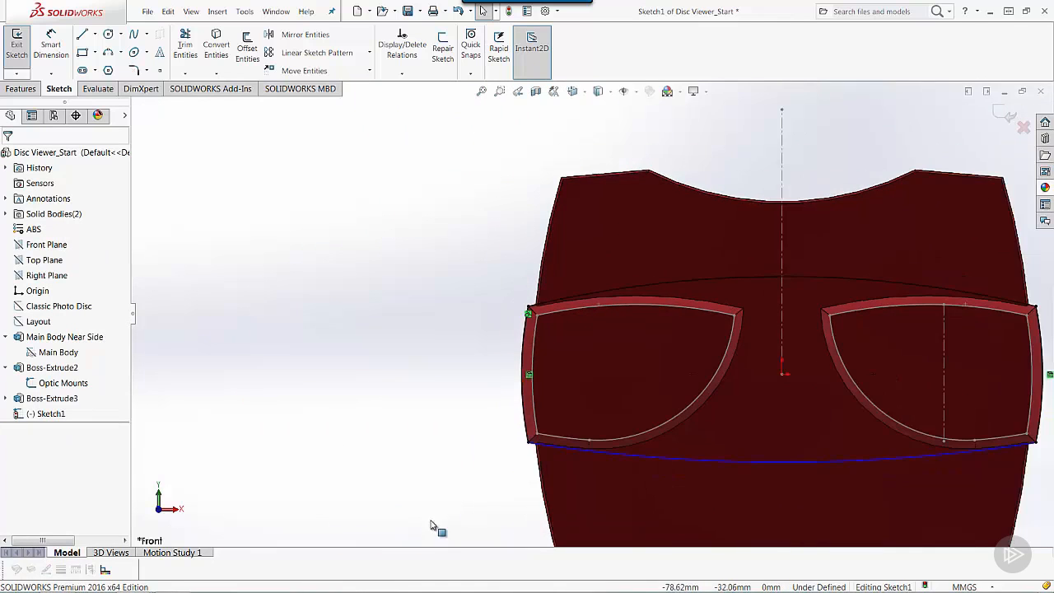
scroll(526, 447, "down", 8)
scroll(591, 380, "down", 1)
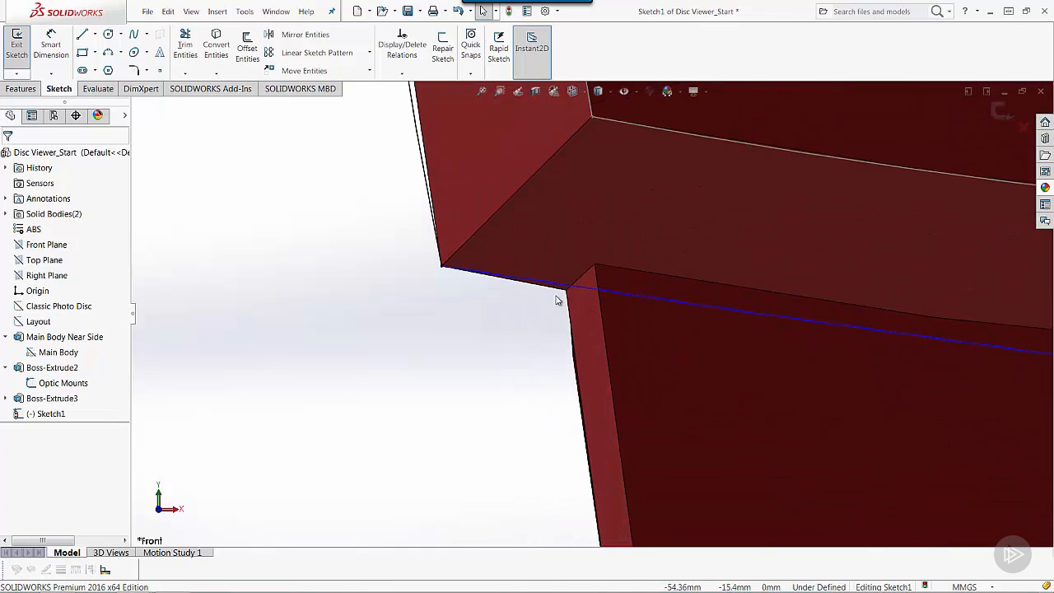
left_click(562, 293)
left_click(564, 294, "ctrl")
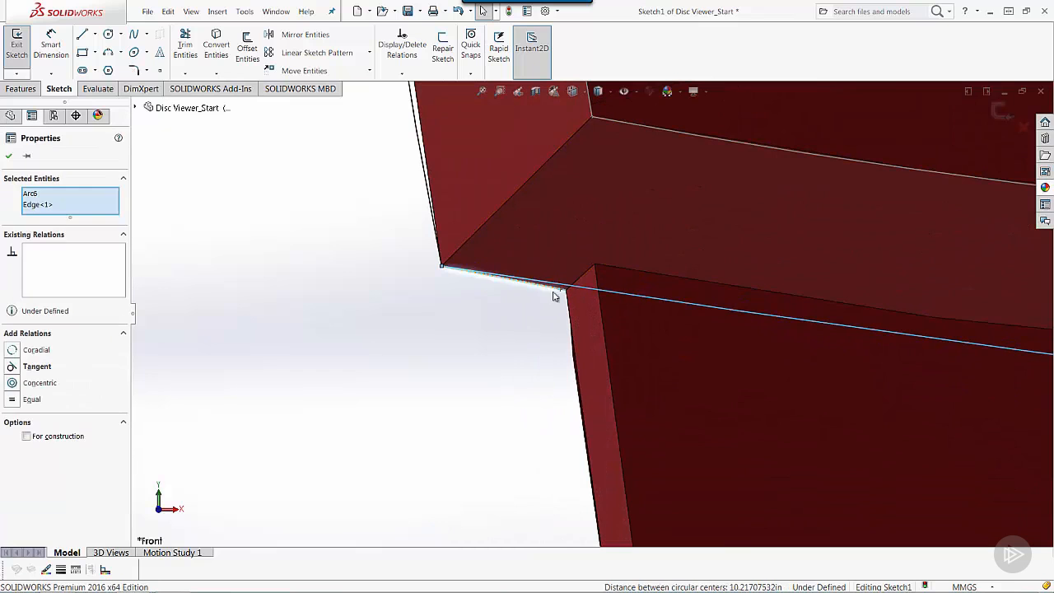
left_click(13, 366)
left_click(346, 425)
Start a Blind Boss-Extrude of the band sketch with its direction reversed, away from the optic mounts
scroll(486, 447, "up", 8)
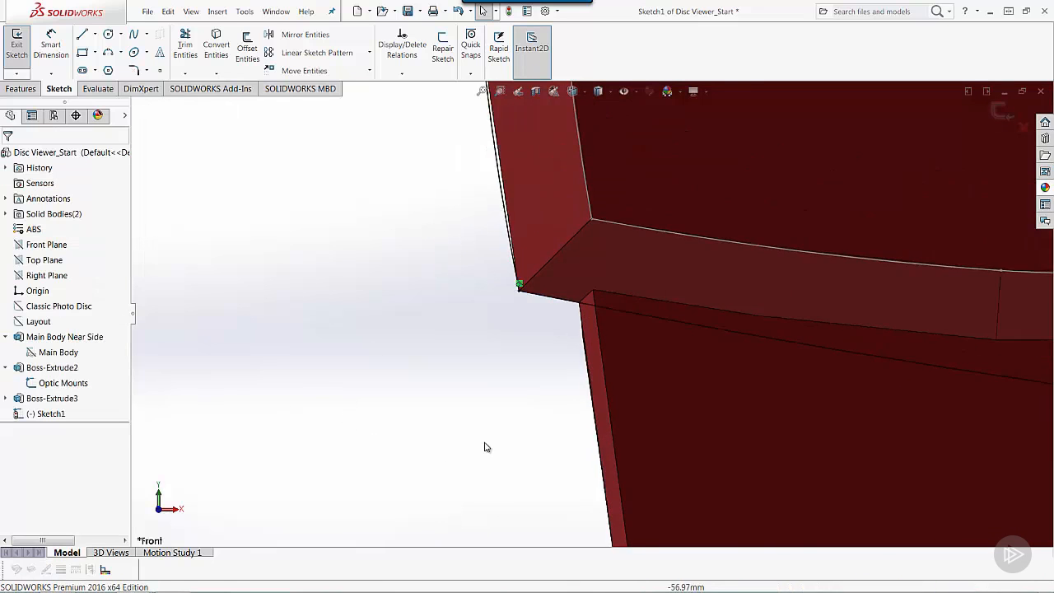
middle_click_drag(936, 313, 790, 372, "ctrl")
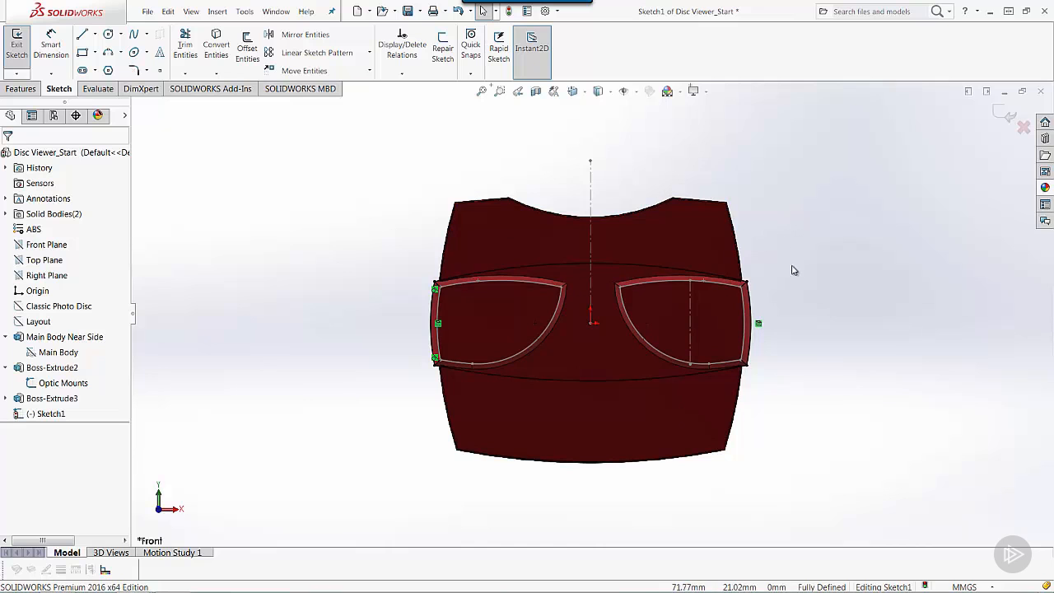
middle_click_drag(886, 326, 855, 357)
left_click(472, 284)
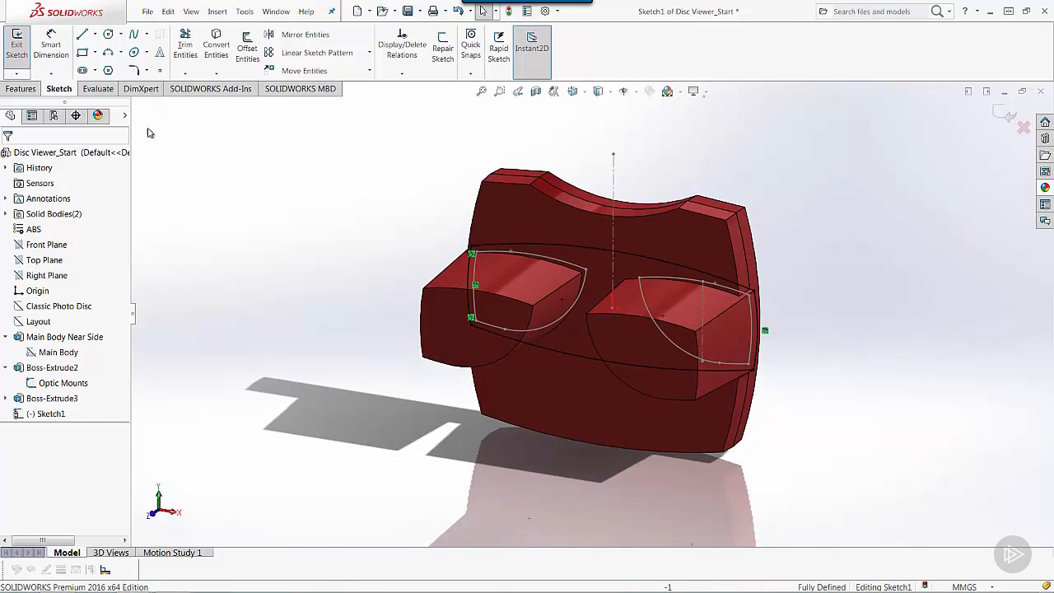
left_click(20, 89)
left_click(28, 66)
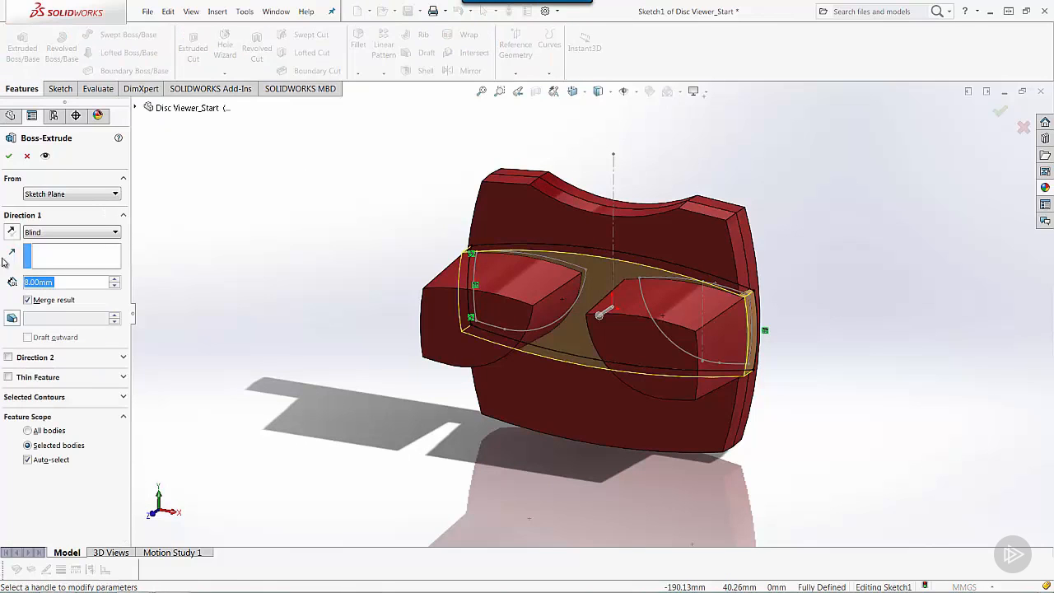
left_click(11, 233)
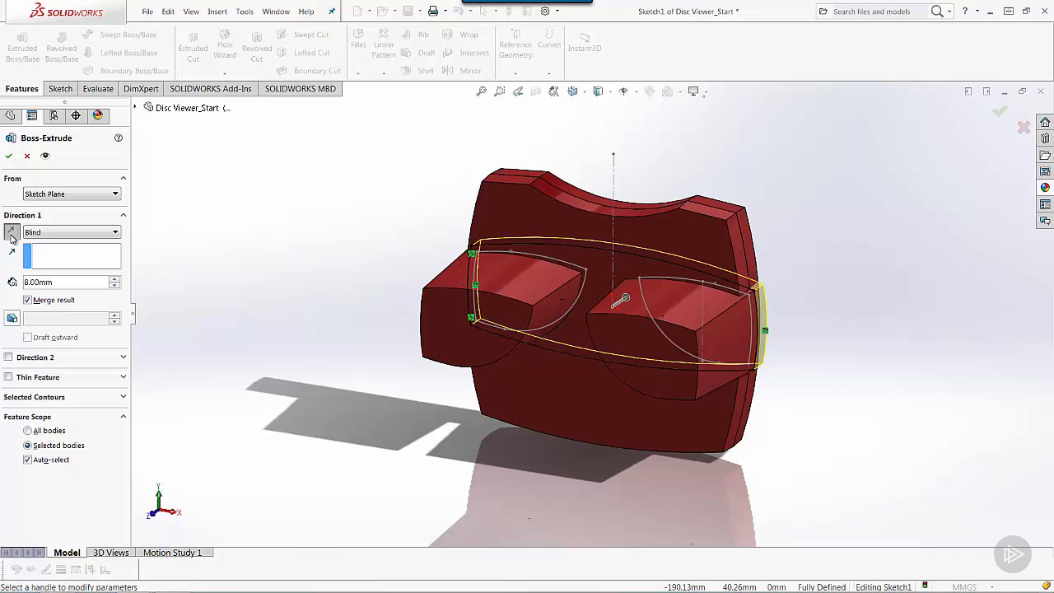
left_click(11, 233)
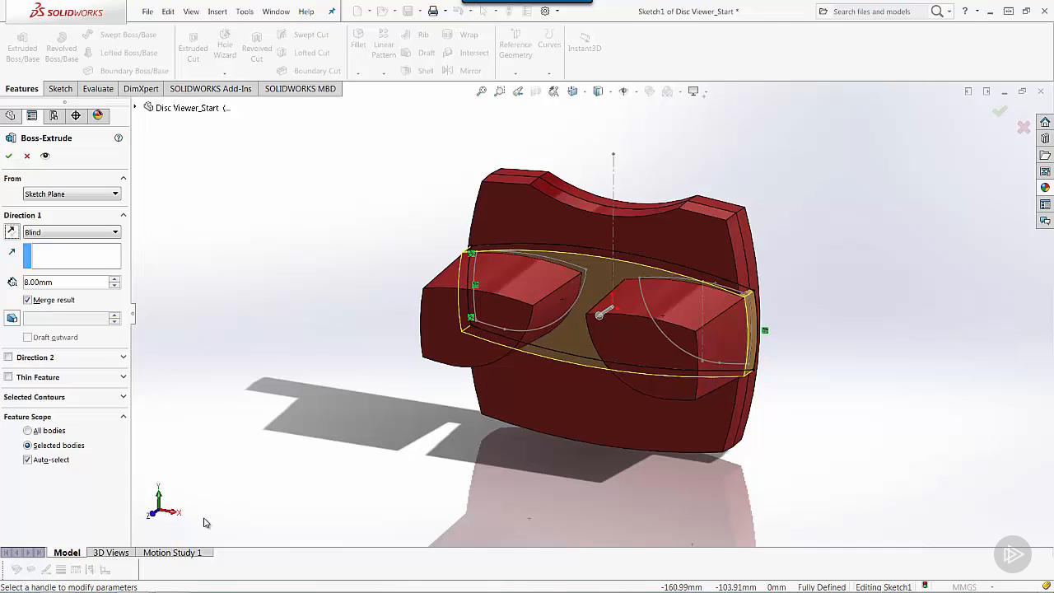
left_click(12, 231)
Apply a 3° inward draft to the band extrusion and set its depth to 12 mm
mouse_move(287, 380)
middle_mouse_down()
mouse_move(251, 369)
mouse_move(271, 382)
middle_mouse_up()
left_click(12, 318)
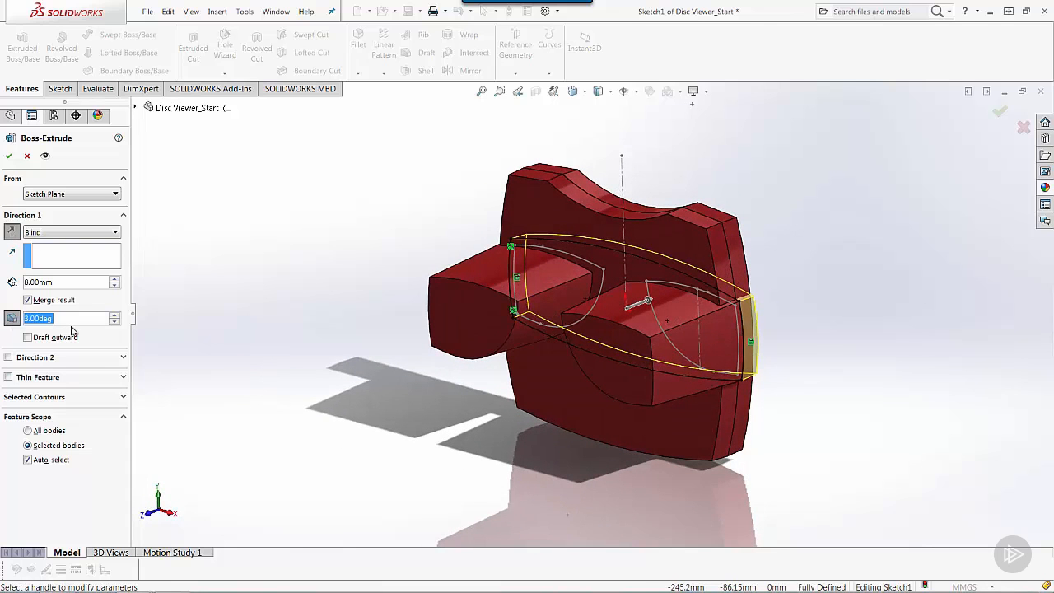
left_click(66, 282)
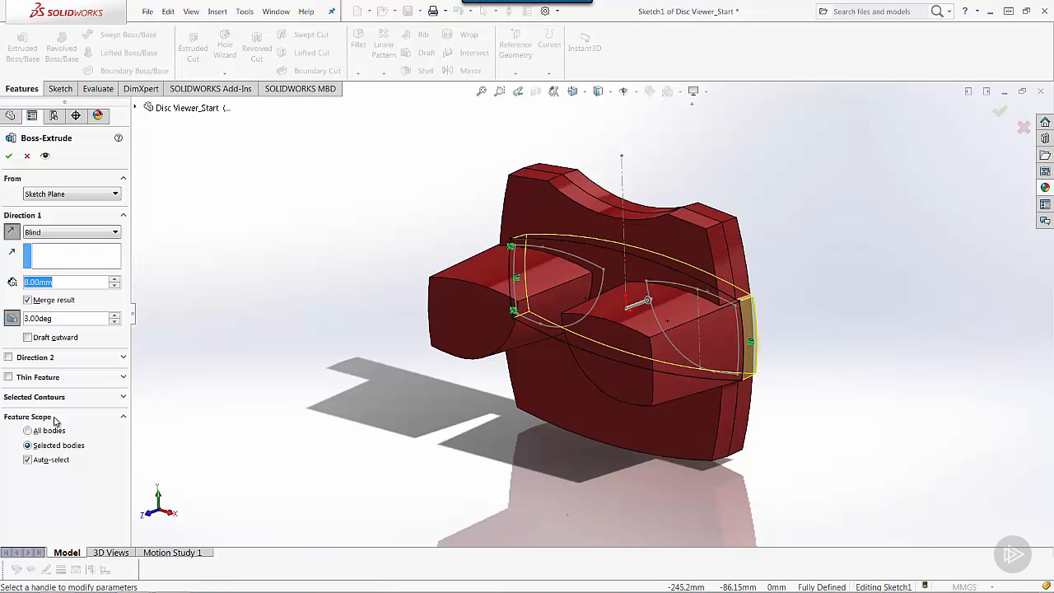
type("12")
key("Return")
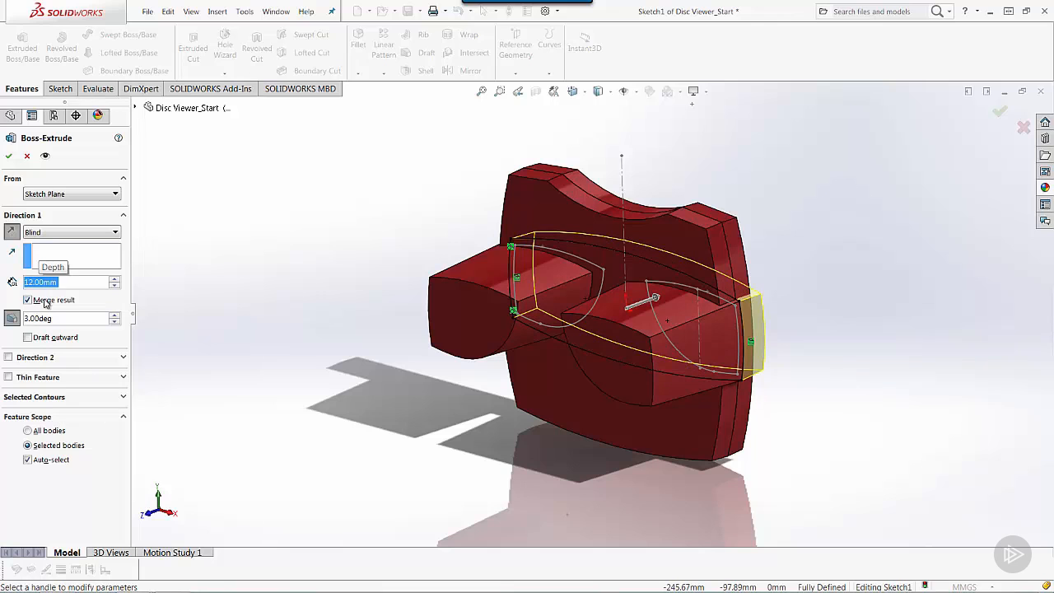
Limit the feature scope to the far-side body instead of automatic selection, finish the band extrusion, and show the model in isometric view
left_click(50, 462)
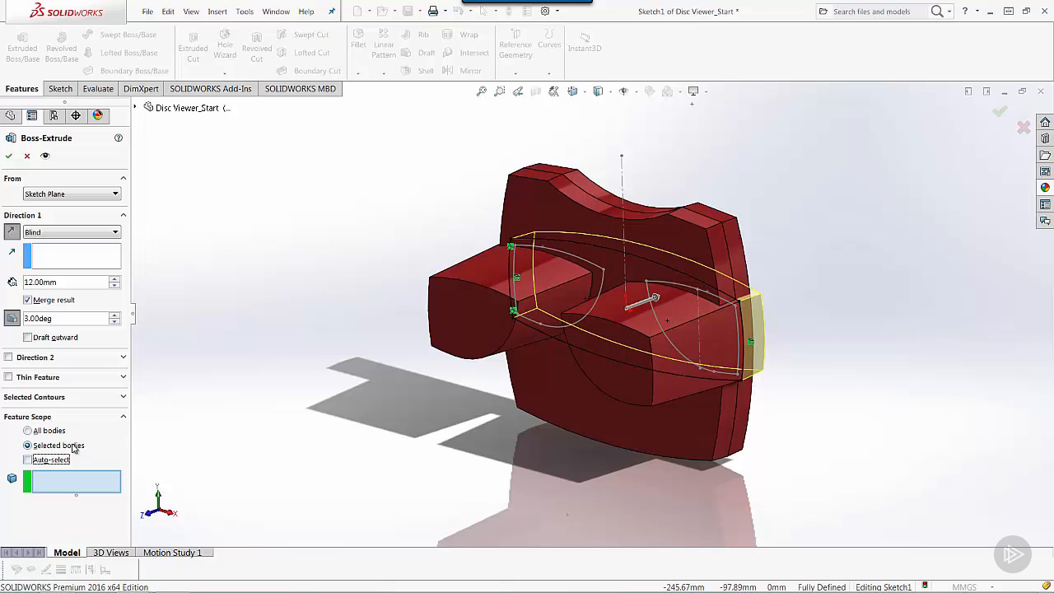
left_click(93, 482)
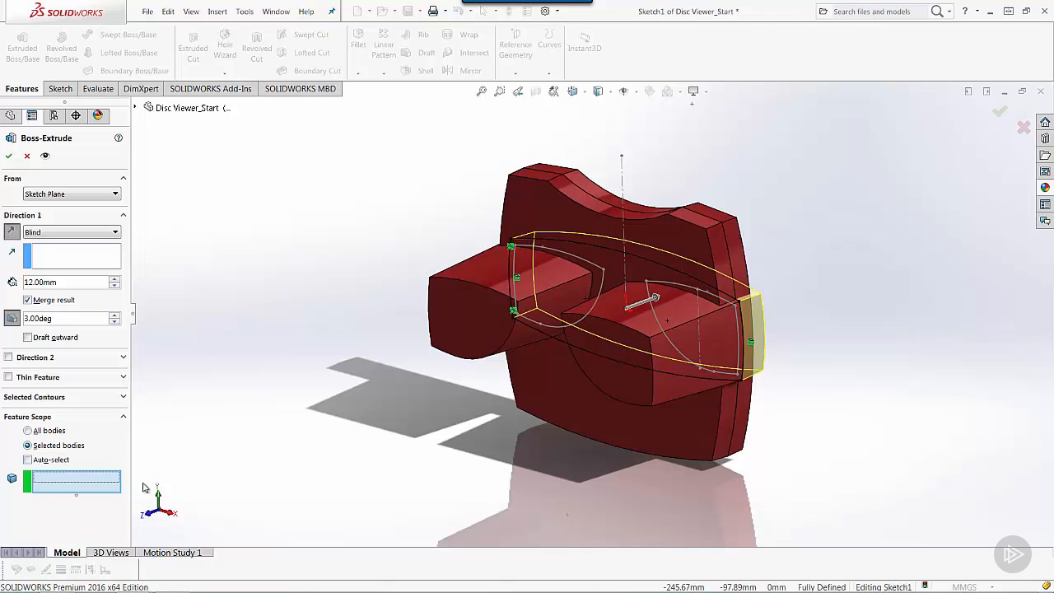
left_click(731, 229)
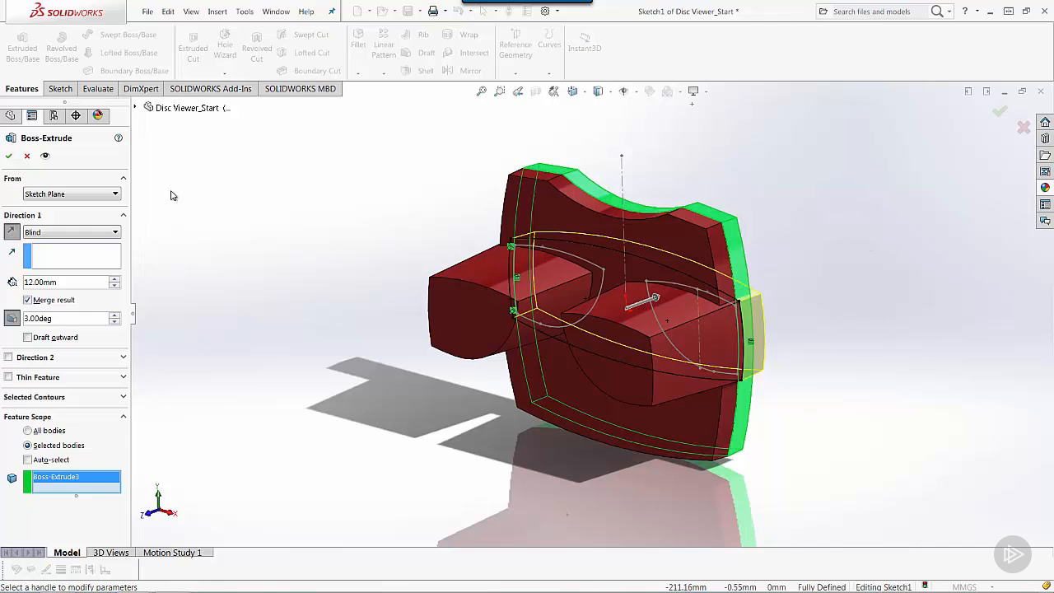
left_click(8, 156)
middle_click_drag(329, 400, 363, 445)
key("ctrl+7")
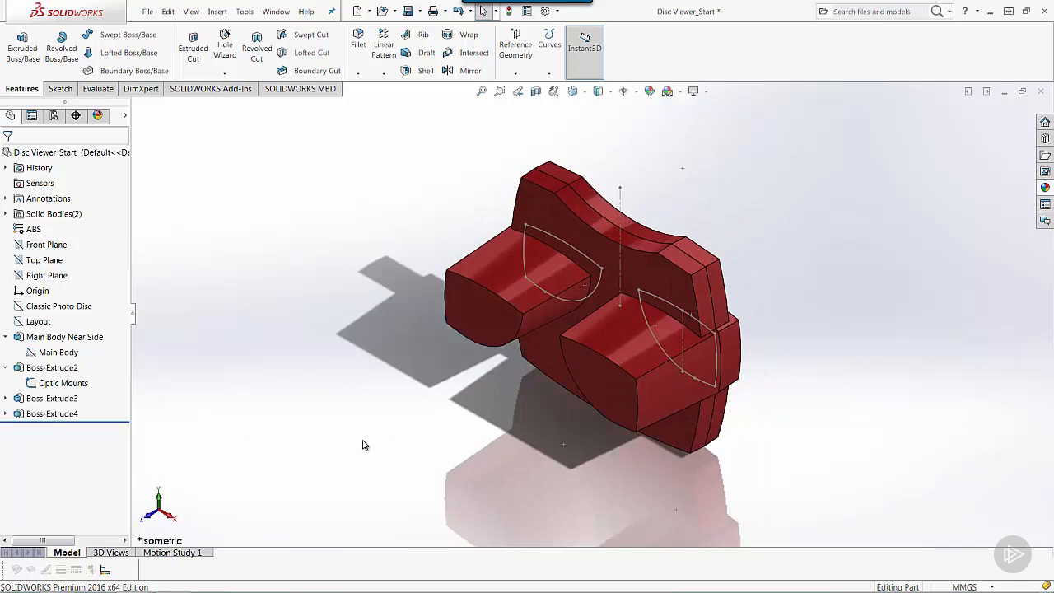